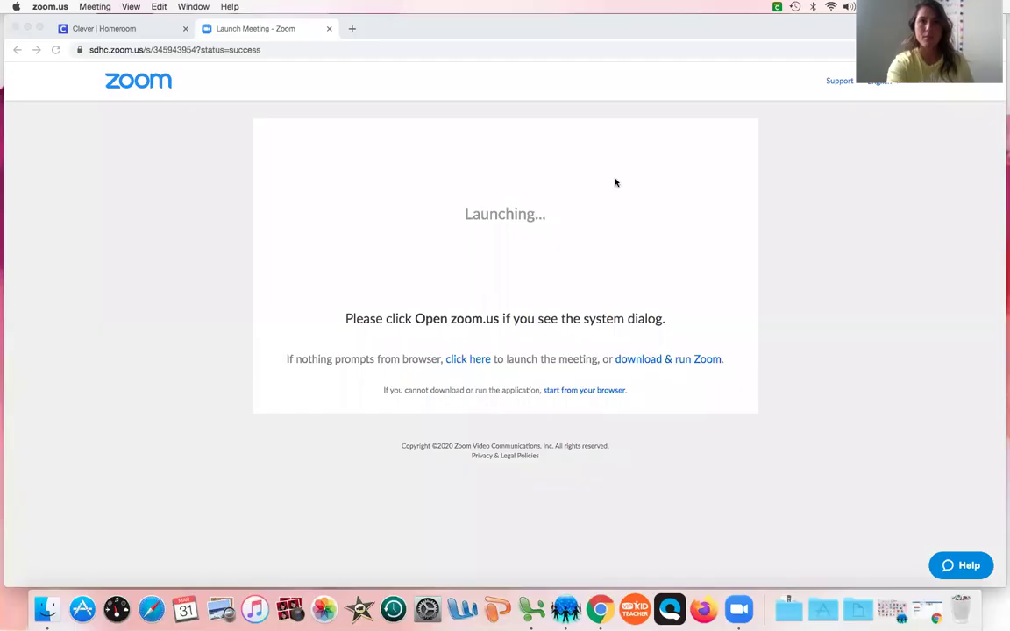
- Log out of the teacher account on the Clever Homeroom page
{"action": "left_click", "coordinate": [697, 164]}
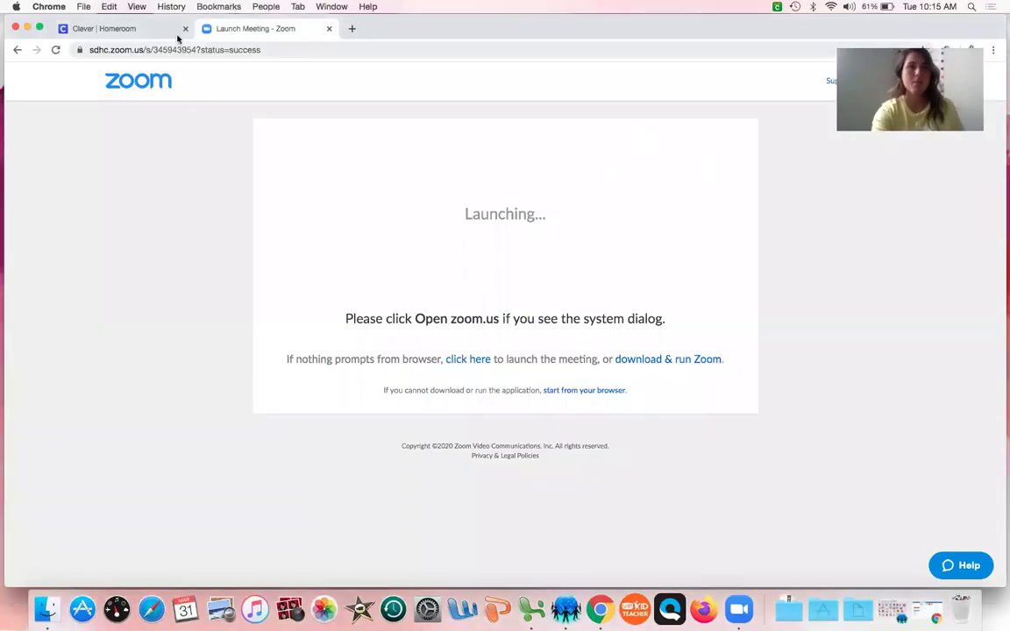
{"action": "left_click", "coordinate": [271, 50]}
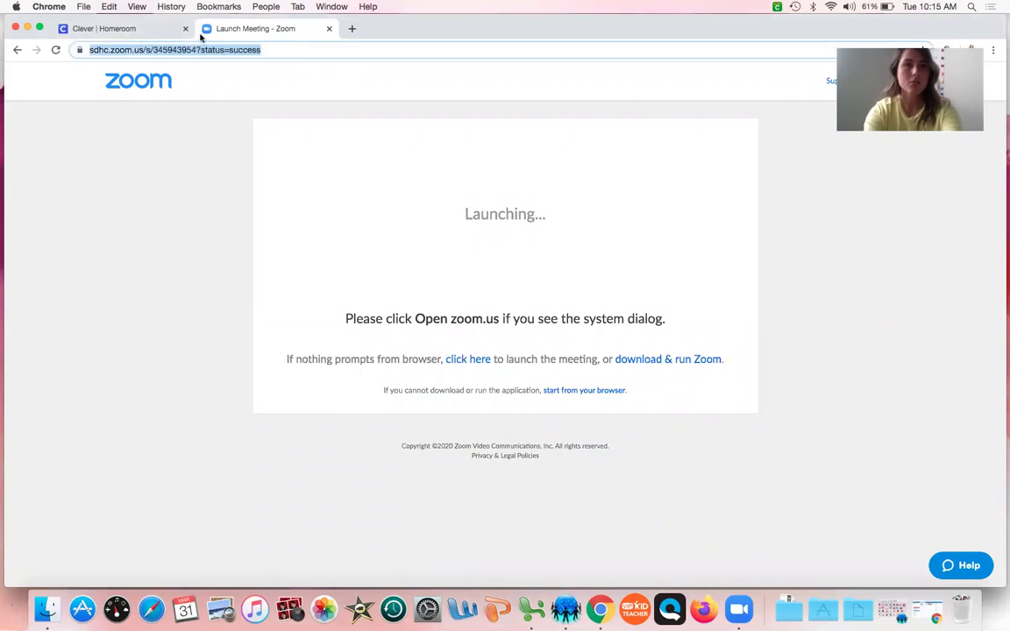
{"action": "left_click", "coordinate": [140, 29]}
{"action": "left_click", "coordinate": [896, 78]}
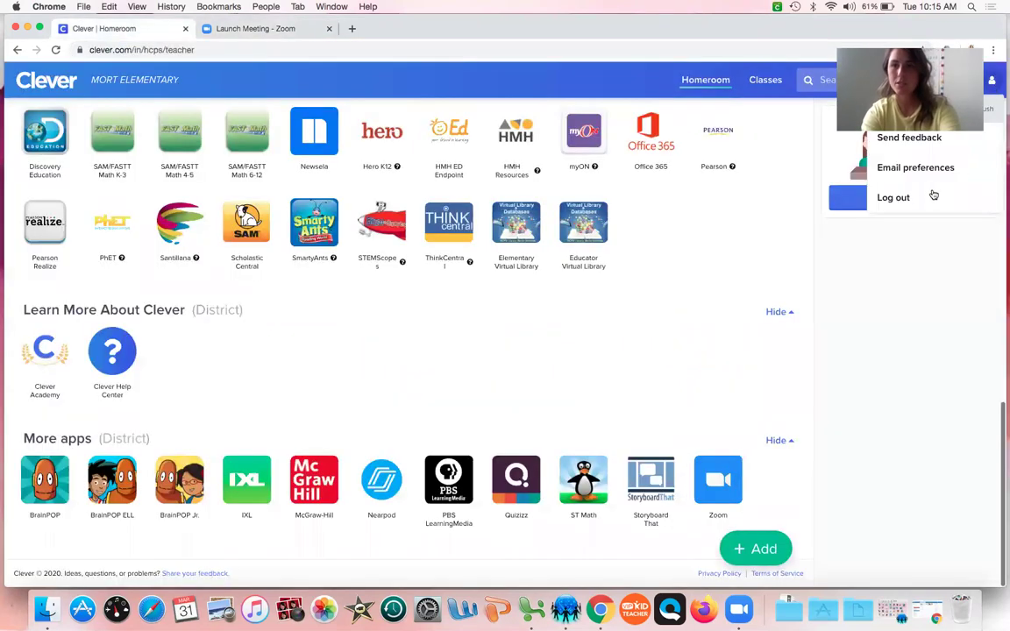
{"action": "left_click", "coordinate": [920, 197]}
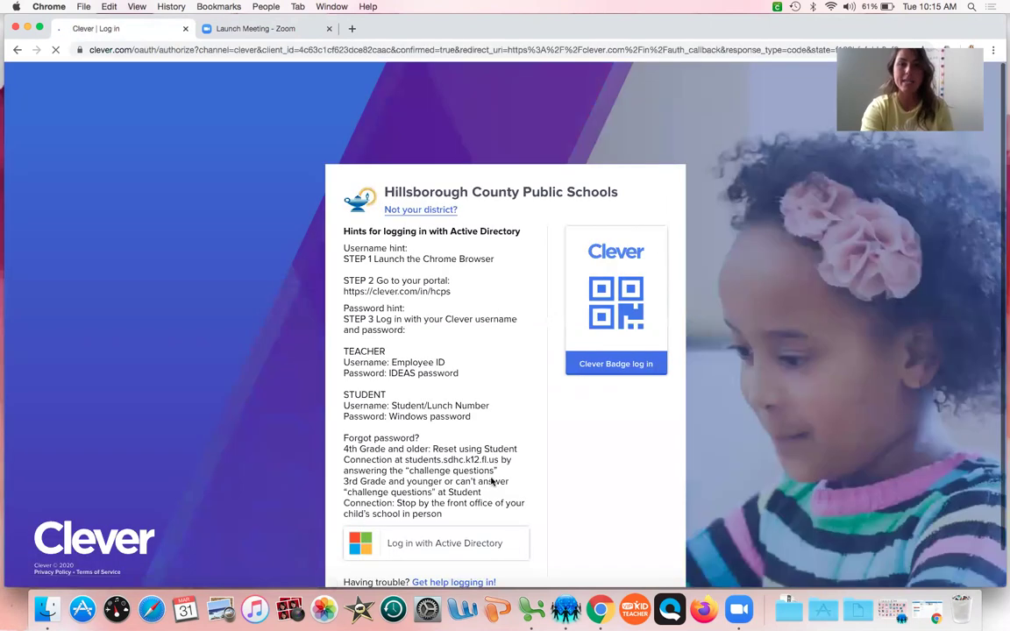
- Sign in through Active Directory with the student's ID and password
{"action": "left_click", "coordinate": [485, 543]}
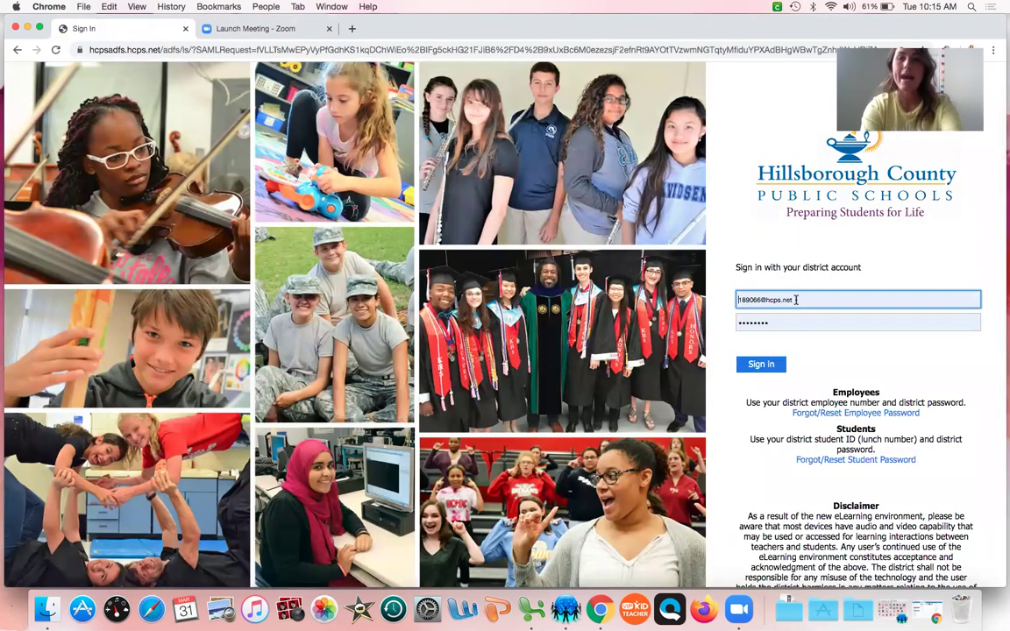
{"action": "left_click_drag", "start_coordinate": [795, 300], "coordinate": [669, 299]}
{"action": "type", "text": "666"}
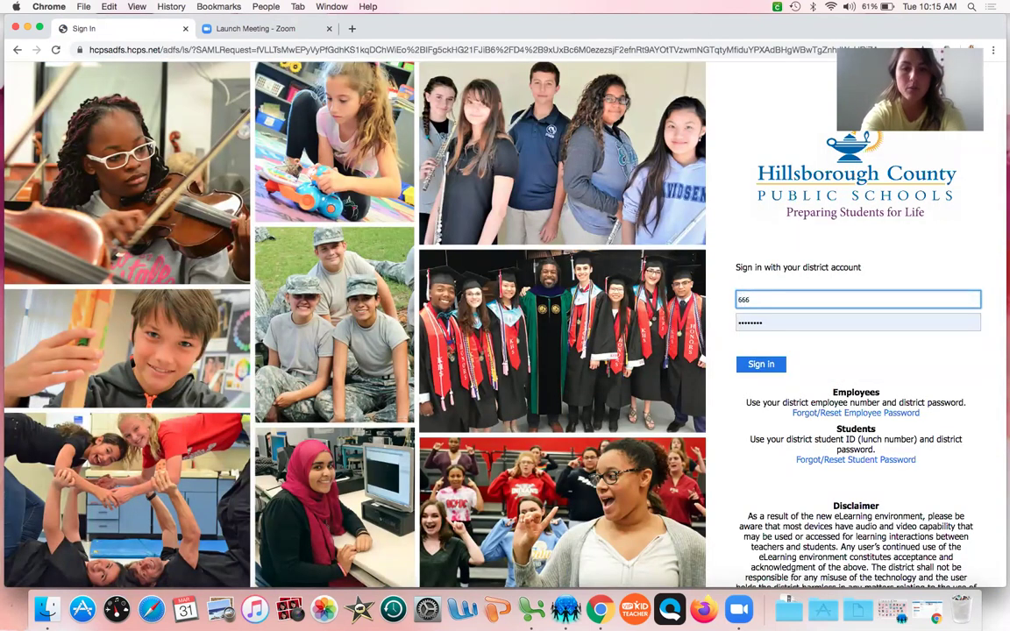
{"action": "type", "text": "8892"}
{"action": "key", "text": "Tab"}
{"action": "type", "text": "a"}
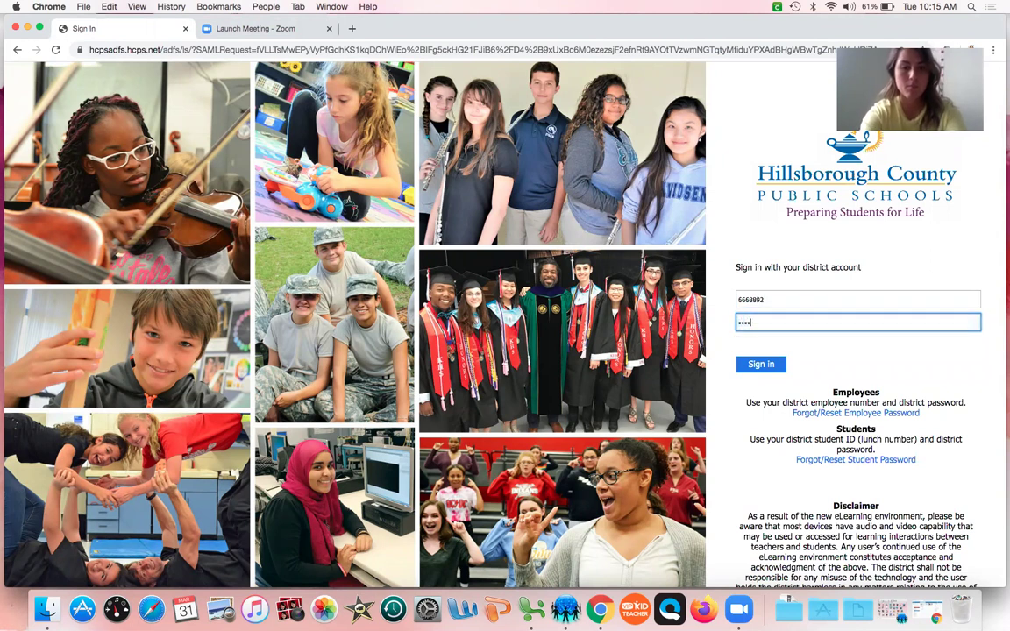
{"action": "key", "text": "Return"}
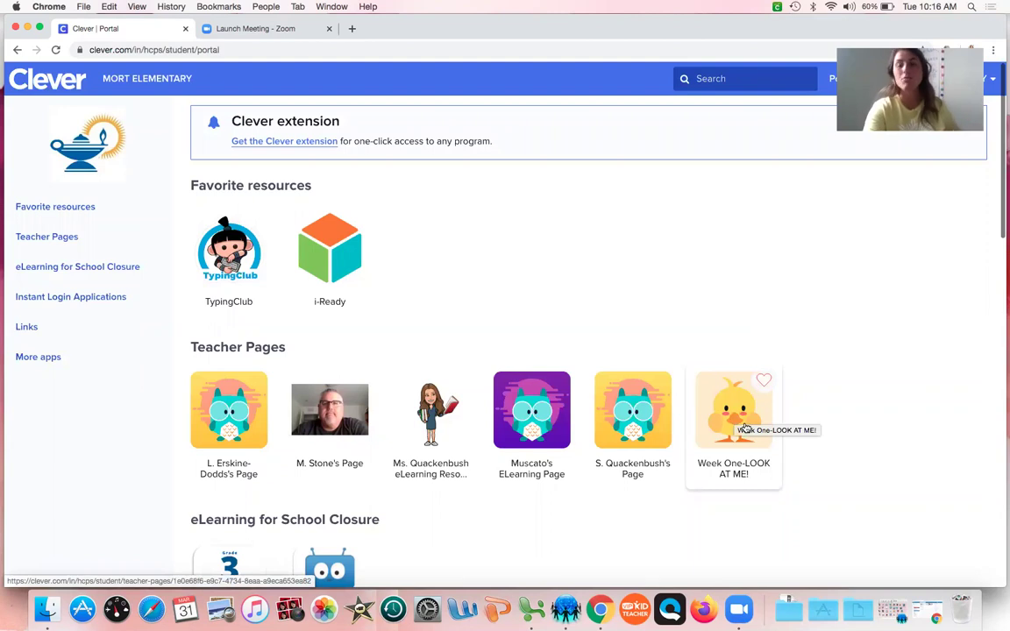
- Open the Week One-LOOK AT ME! teacher page from Clever's Teacher Pages
{"action": "left_click", "coordinate": [746, 428]}
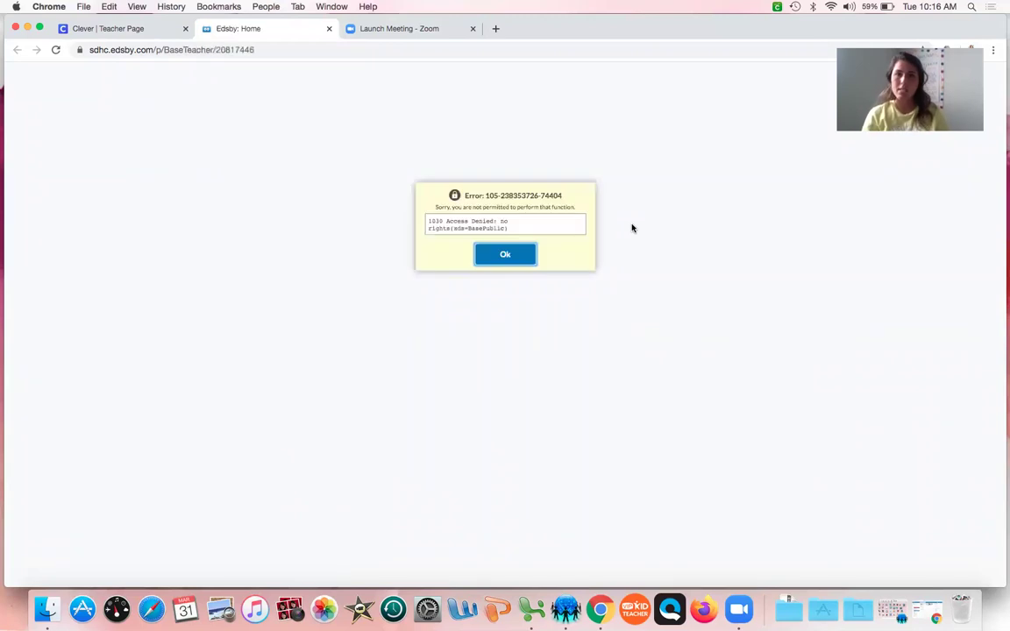
- Dismiss the access-denied error and log out of the Edsby teacher account
{"action": "left_click", "coordinate": [501, 255]}
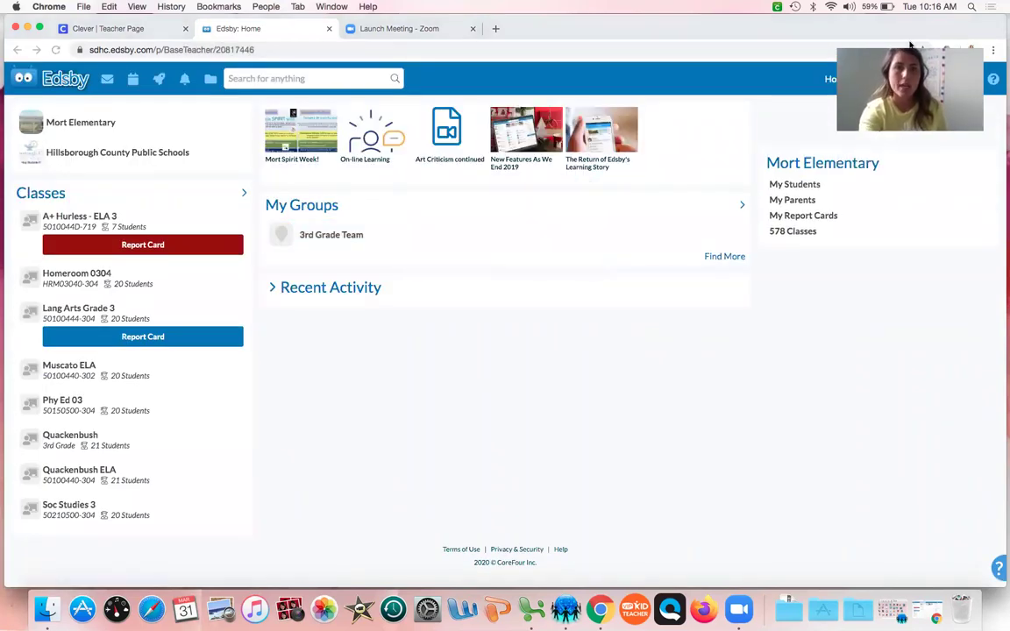
{"action": "left_click", "coordinate": [927, 79]}
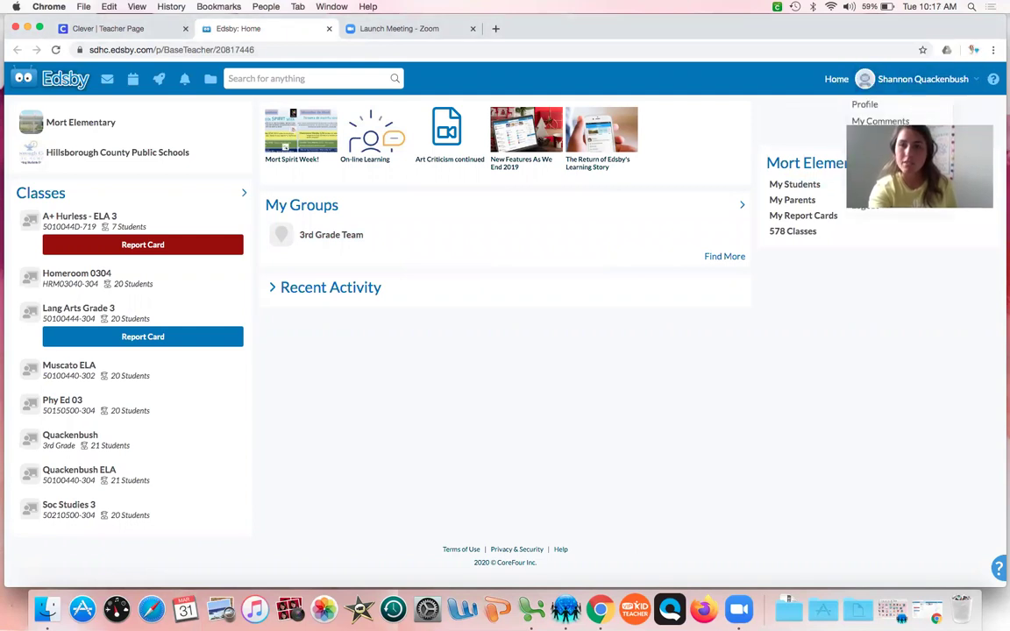
{"action": "left_click", "coordinate": [879, 206]}
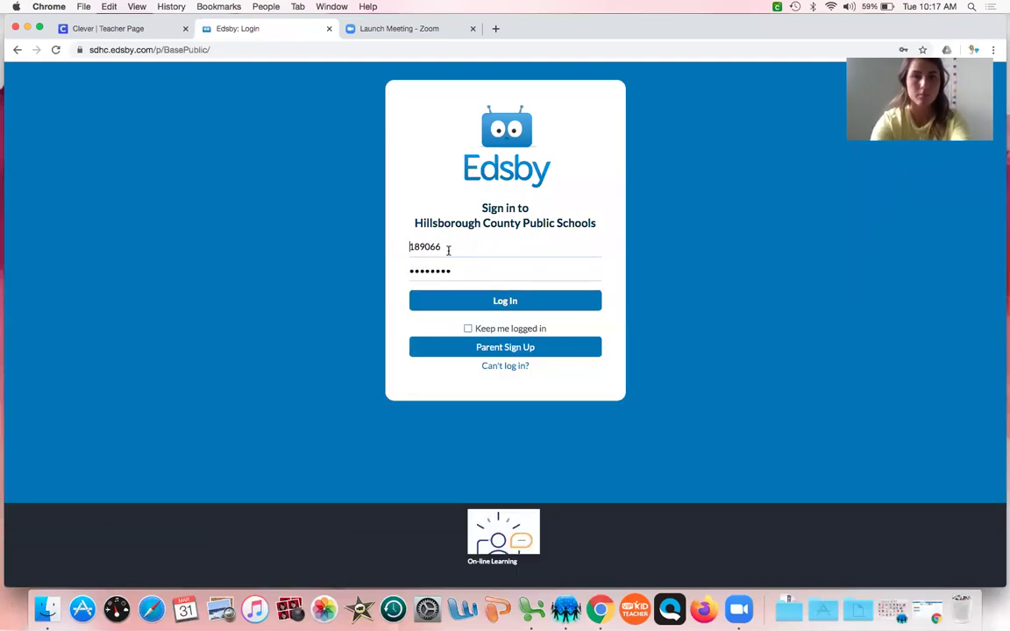
- Sign in to Edsby with the student's username and password
{"action": "left_click", "coordinate": [448, 250]}
{"action": "left_click_drag", "start_coordinate": [449, 249], "coordinate": [390, 252]}
{"action": "type", "text": "6668892"}
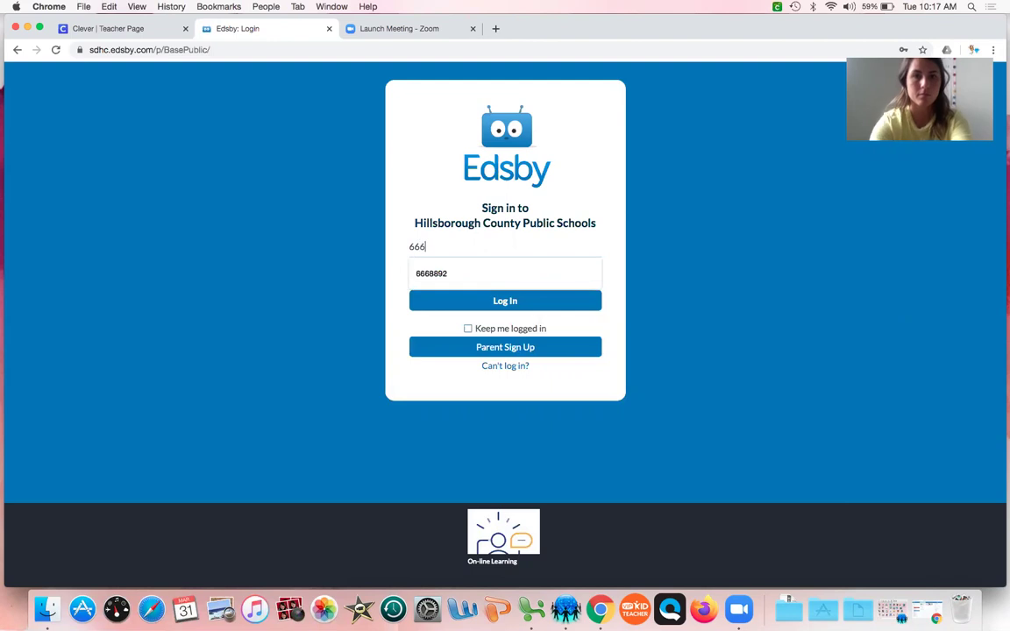
{"action": "left_click", "coordinate": [469, 273]}
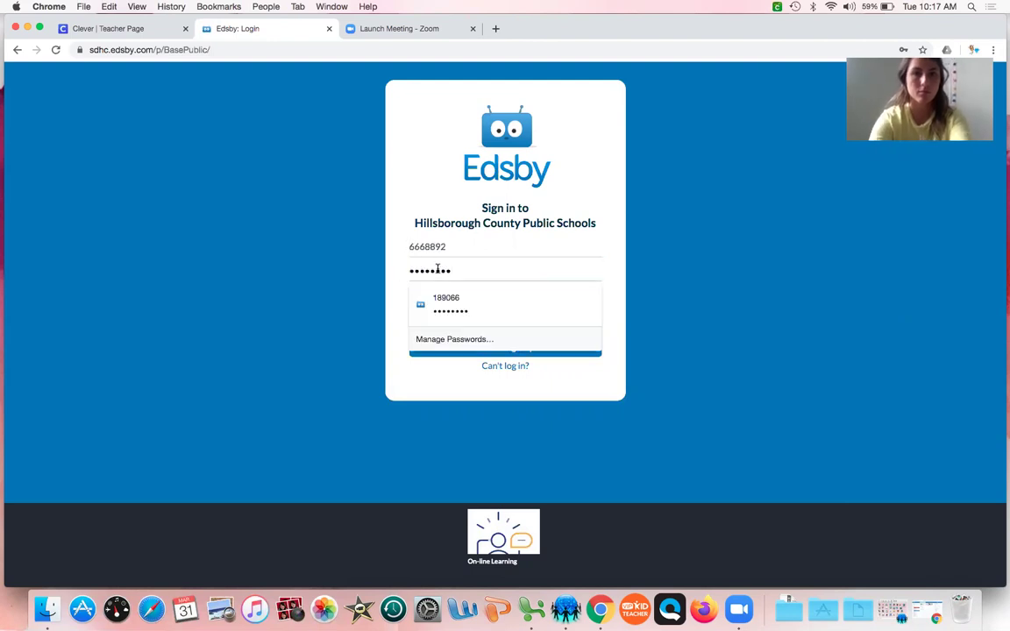
{"action": "left_click_drag", "start_coordinate": [453, 271], "coordinate": [397, 271]}
{"action": "type", "text": "6*********"}
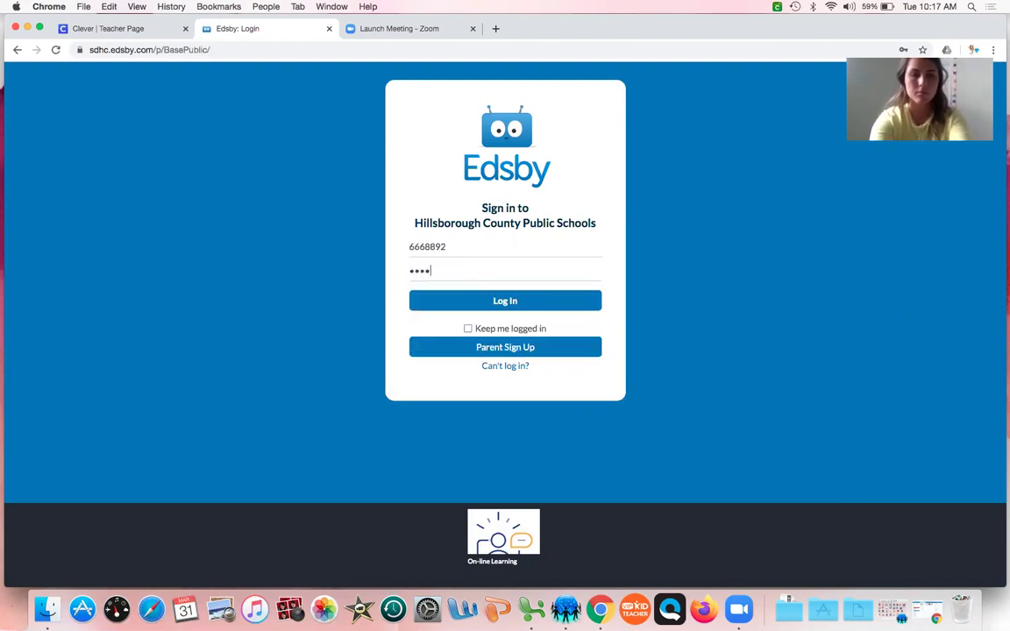
{"action": "key", "text": "Return"}
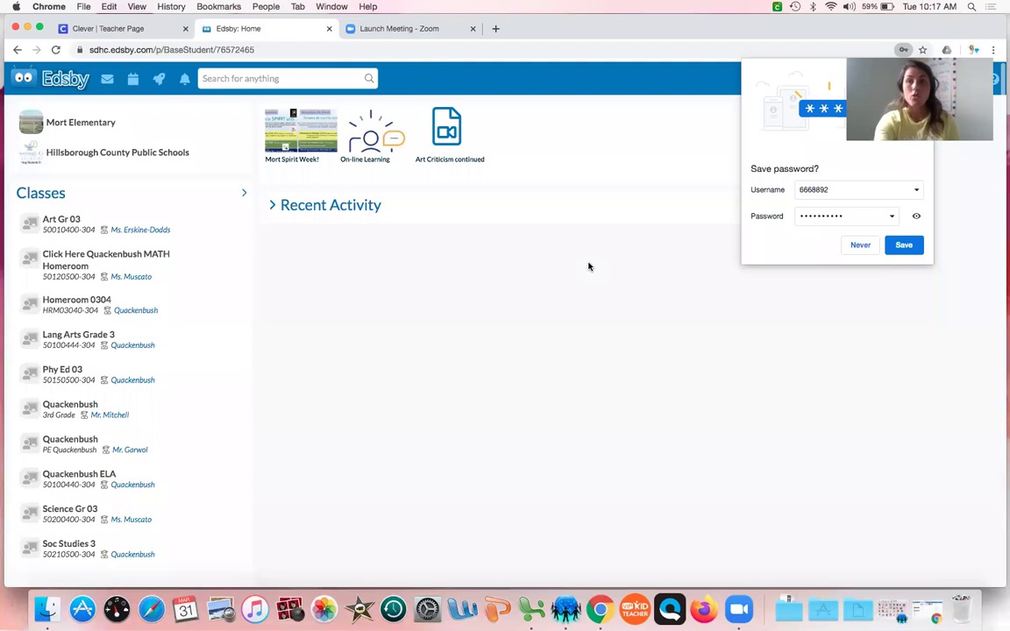
- Decline Chrome's offer to save the Edsby password
{"action": "left_click", "coordinate": [858, 244]}
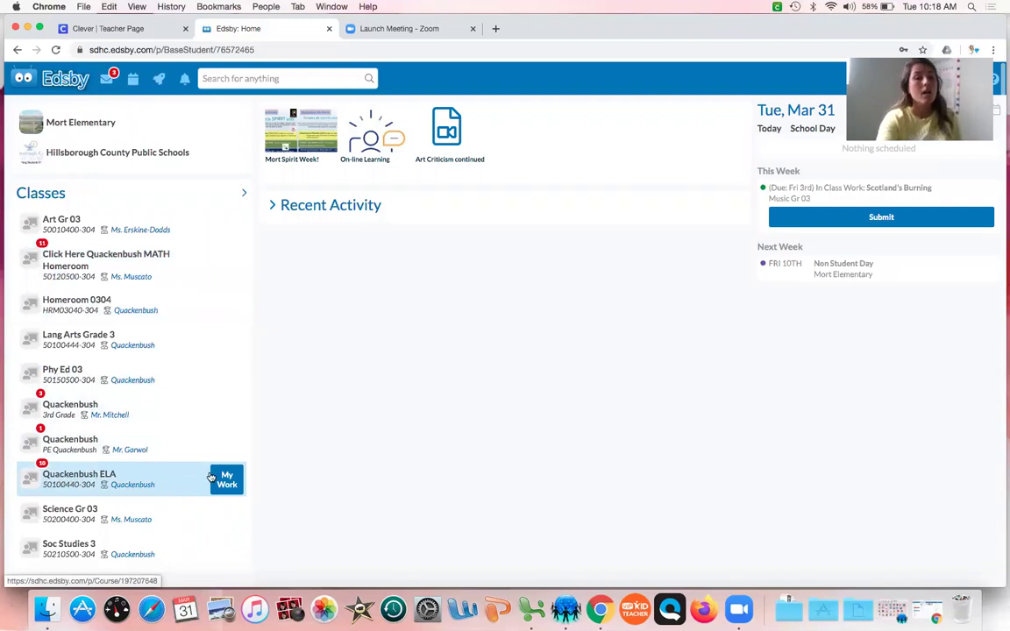
- Open Quackenbush ELA, like the Hair-Pocolypse character post, and open a reply box
{"action": "left_click", "coordinate": [72, 483]}
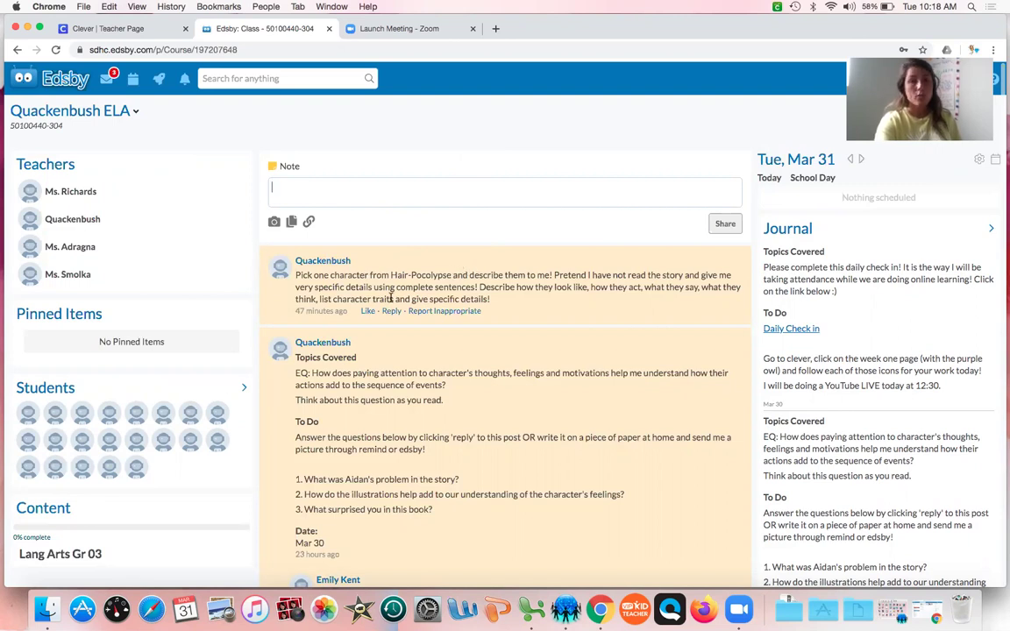
{"action": "left_click", "coordinate": [367, 310]}
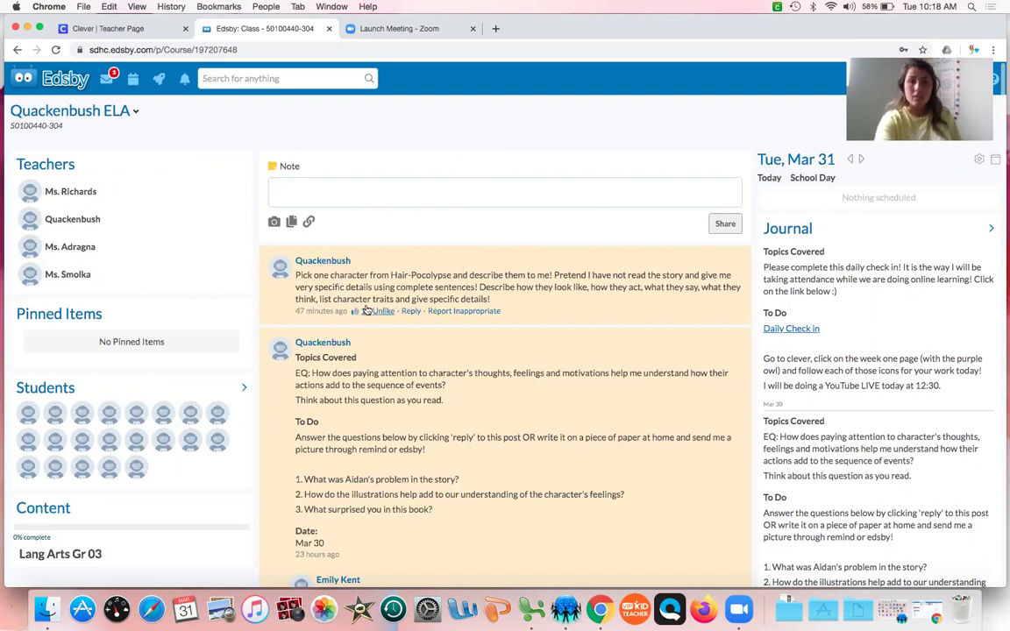
{"action": "left_click", "coordinate": [411, 311]}
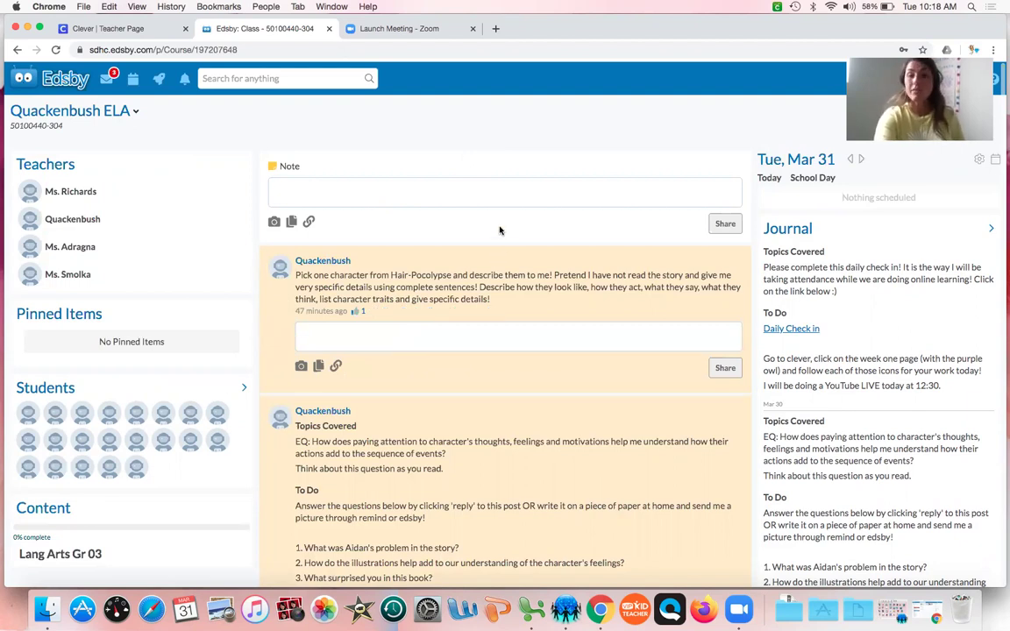
{"action": "scroll", "coordinate": [500, 231], "scroll_direction": "down", "scroll_amount": 5}
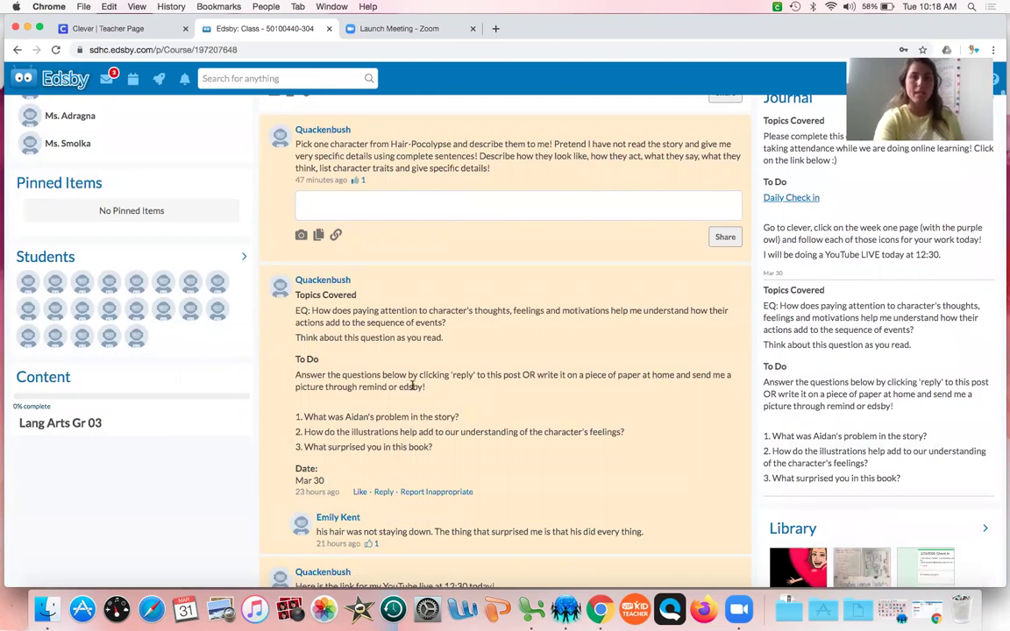
{"action": "scroll", "coordinate": [412, 386], "scroll_direction": "up", "scroll_amount": 5}
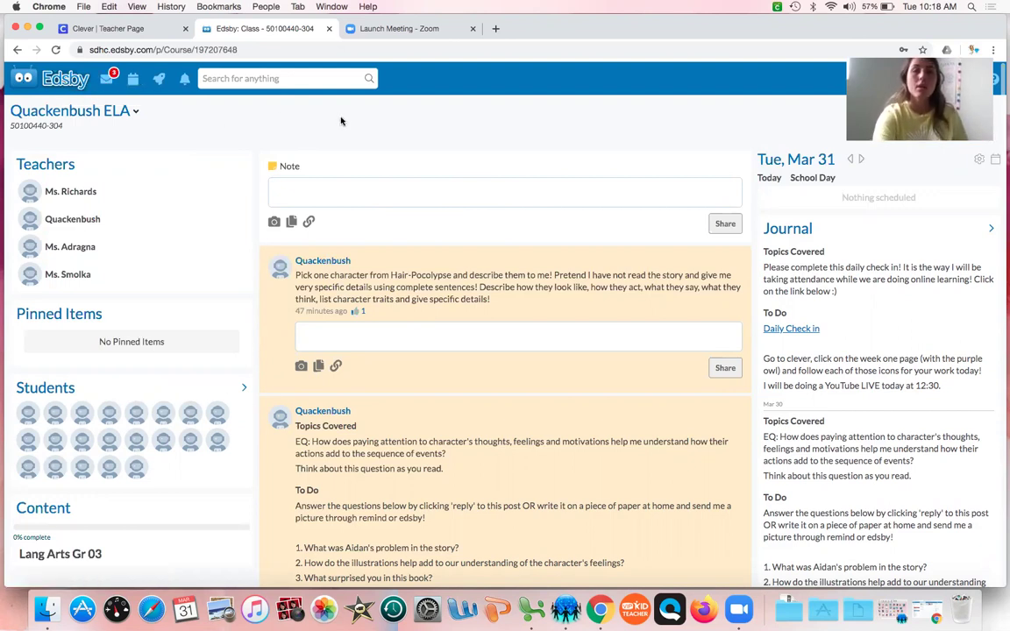
- Return to Edsby Home and select the Click Here Quackenbush MATH Homeroom class
{"action": "left_click", "coordinate": [66, 78]}
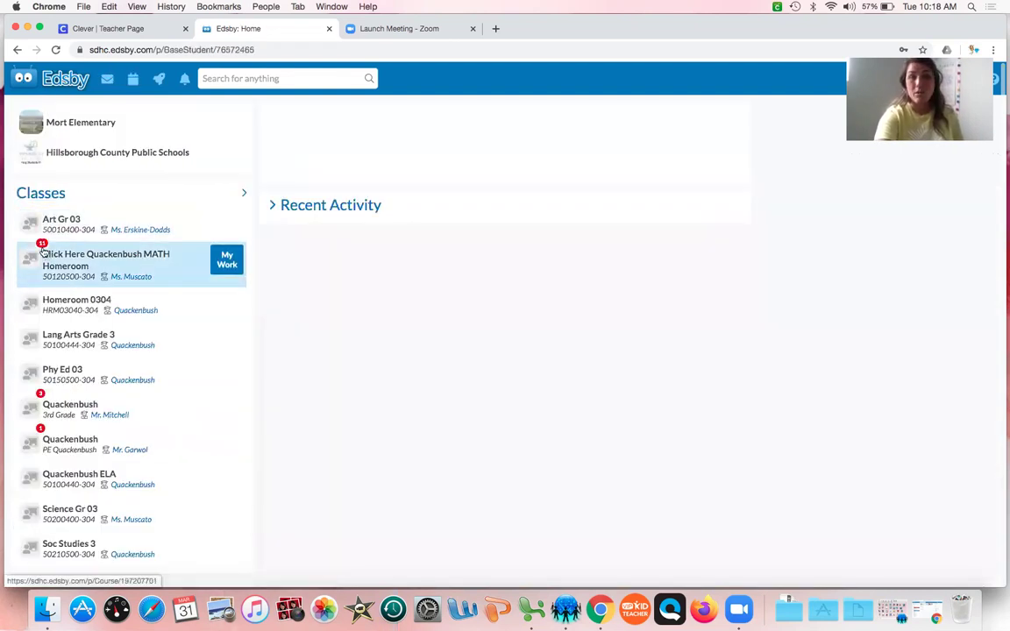
{"action": "left_click", "coordinate": [41, 250]}
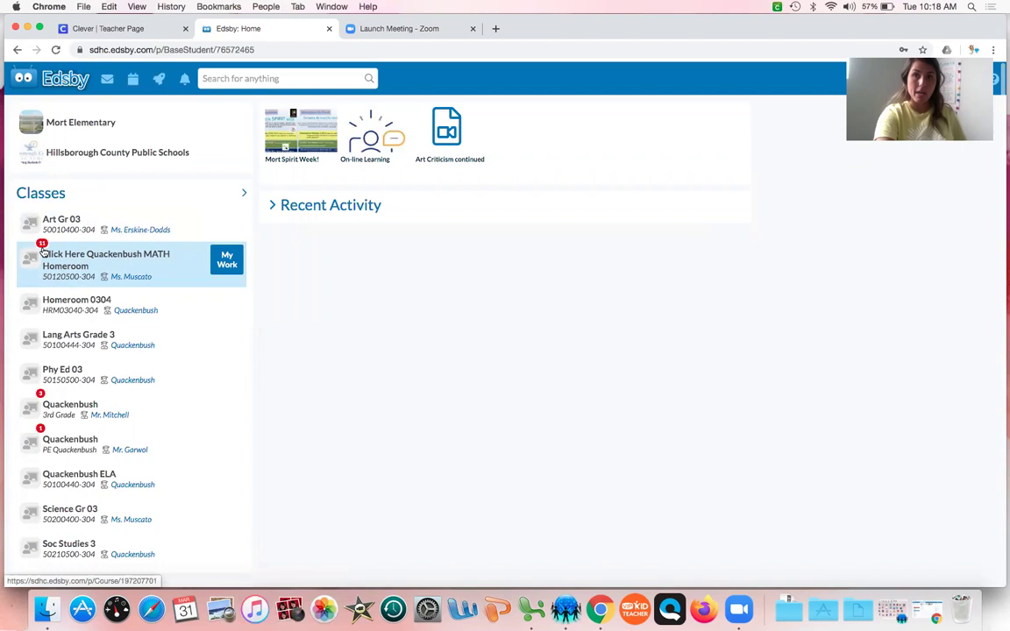